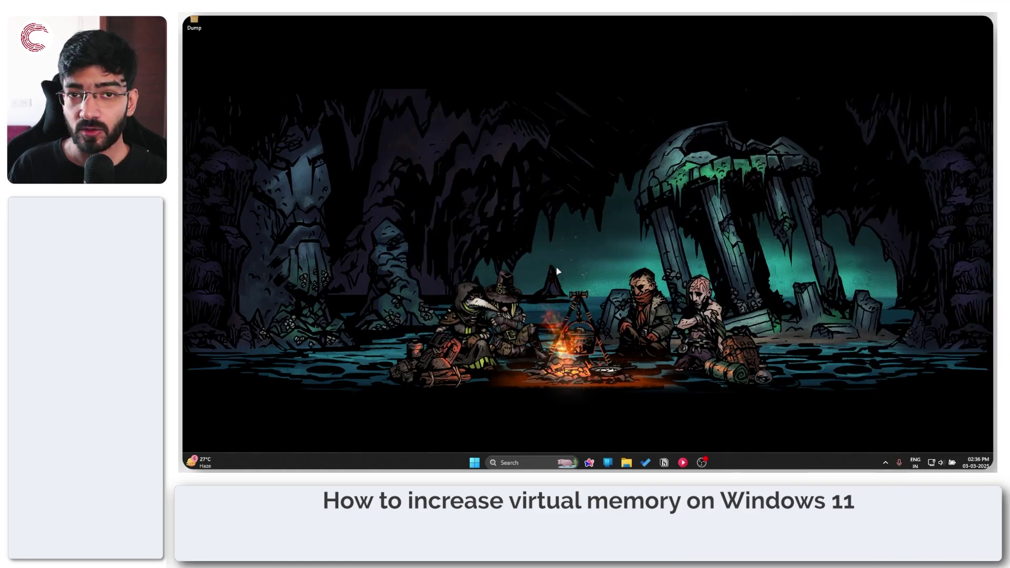
- Open Settings to the System page and scroll down to the About entry
{"action": "left_click", "coordinate": [558, 270]}
{"action": "key", "text": "super+i"}
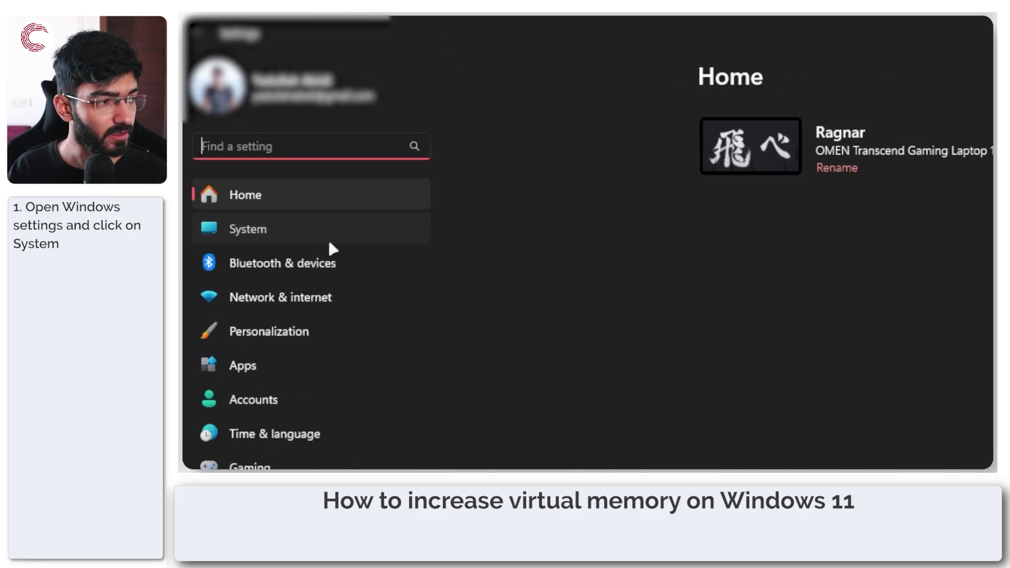
{"action": "left_click", "coordinate": [330, 240]}
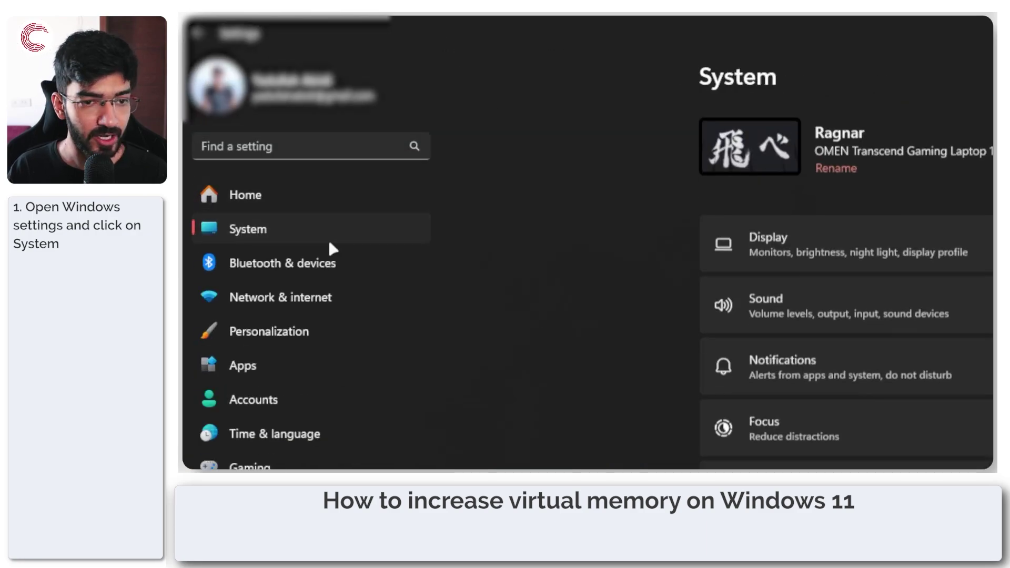
{"action": "scroll", "coordinate": [889, 416], "scroll_direction": "down", "scroll_amount": 4}
{"action": "scroll", "coordinate": [584, 258], "scroll_direction": "down", "scroll_amount": 5}
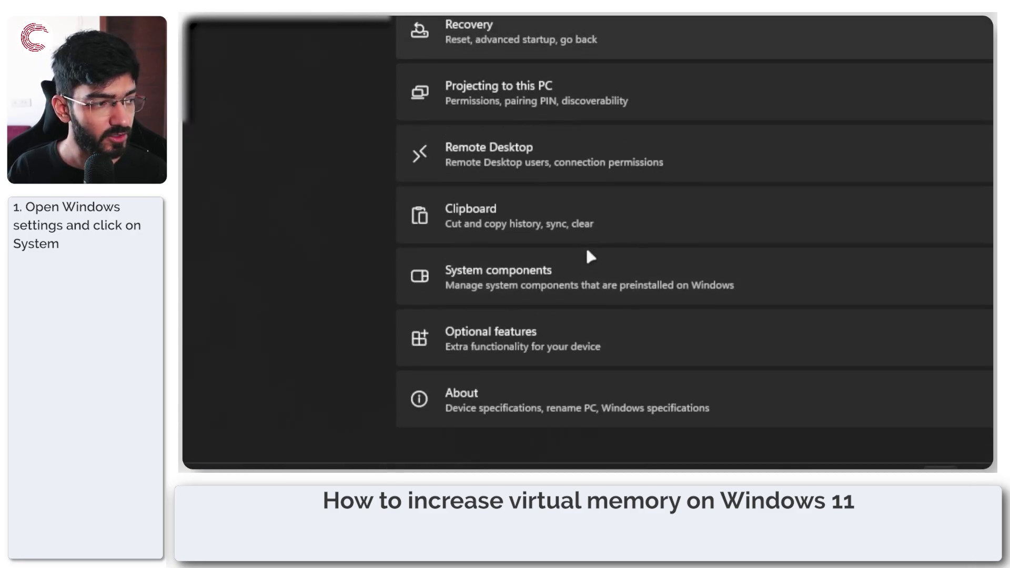
{"action": "left_click", "coordinate": [575, 392]}
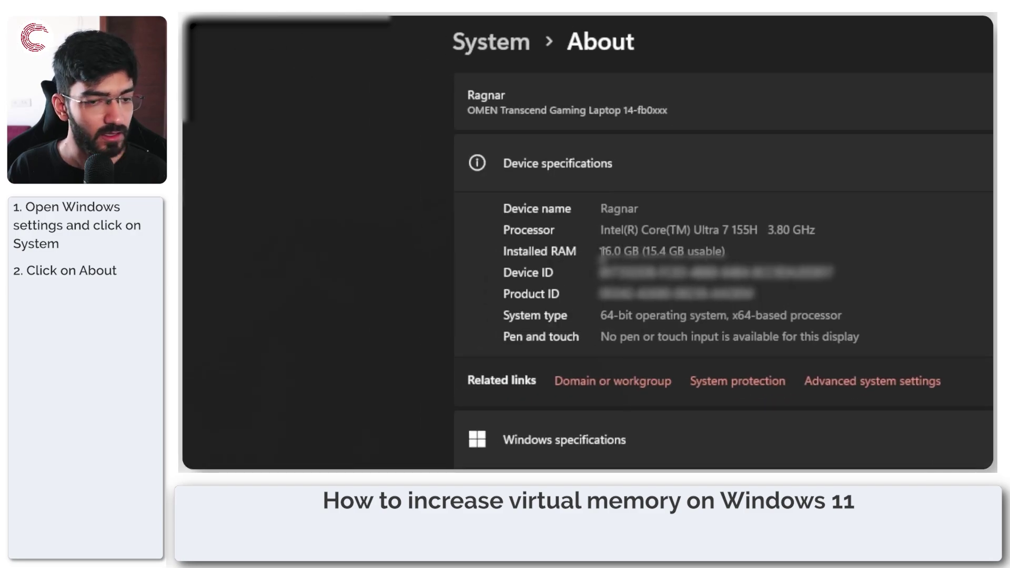
- Highlight the 16.0 GB installed RAM value, then open Advanced system settings
{"action": "left_click_drag", "start_coordinate": [601, 252], "coordinate": [726, 252]}
{"action": "left_click", "coordinate": [724, 252]}
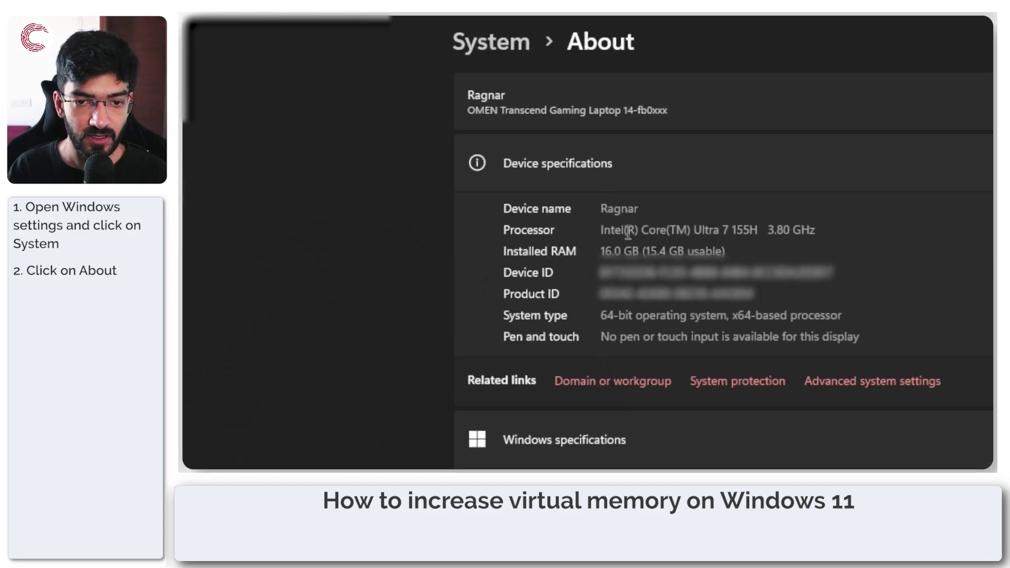
{"action": "left_click_drag", "start_coordinate": [734, 252], "coordinate": [601, 252]}
{"action": "left_click", "coordinate": [718, 251]}
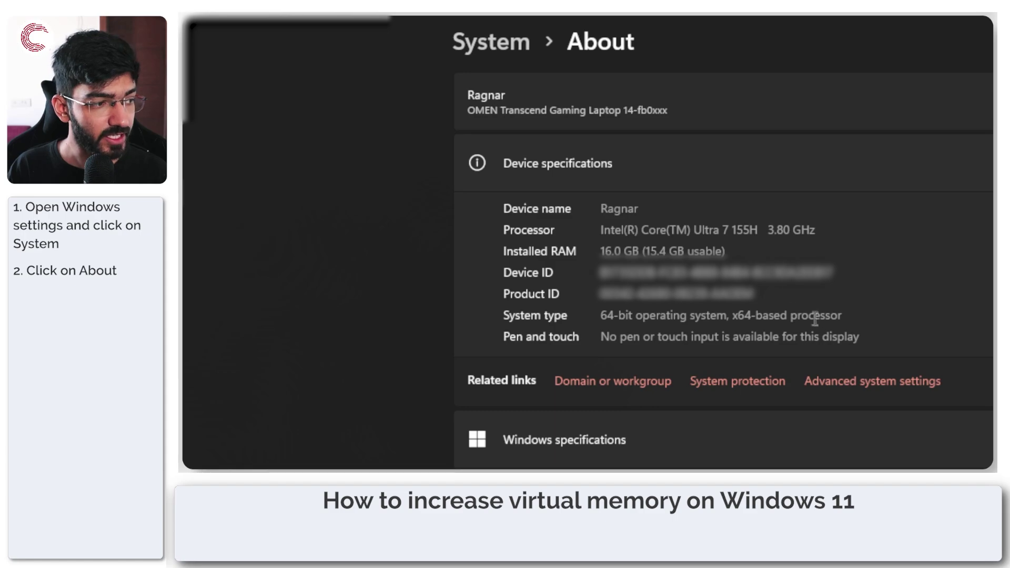
{"action": "left_click", "coordinate": [846, 384]}
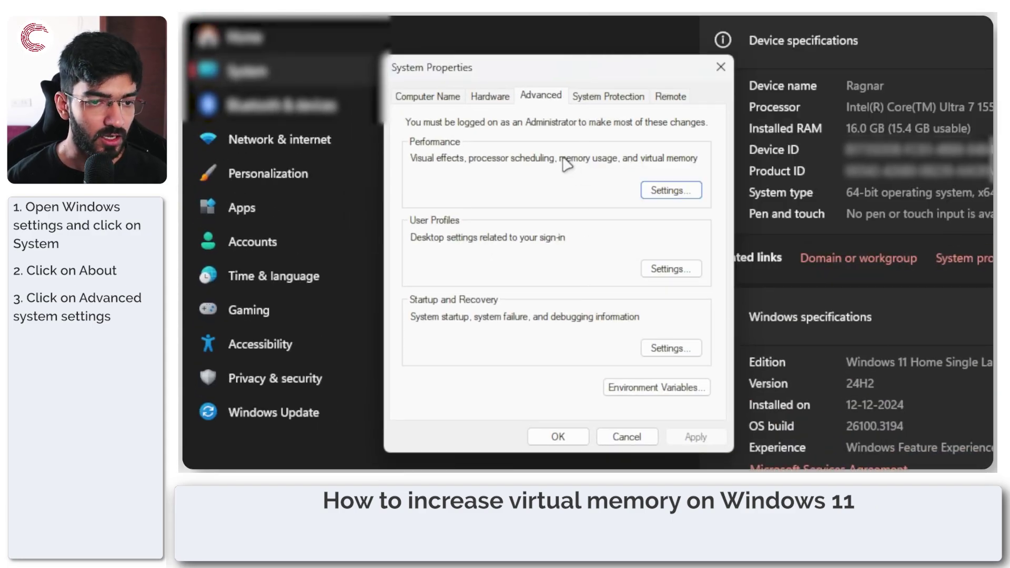
- Open the Virtual Memory dialog from Performance Options' Advanced tab, showing 18432 MB total
{"action": "left_click", "coordinate": [493, 96]}
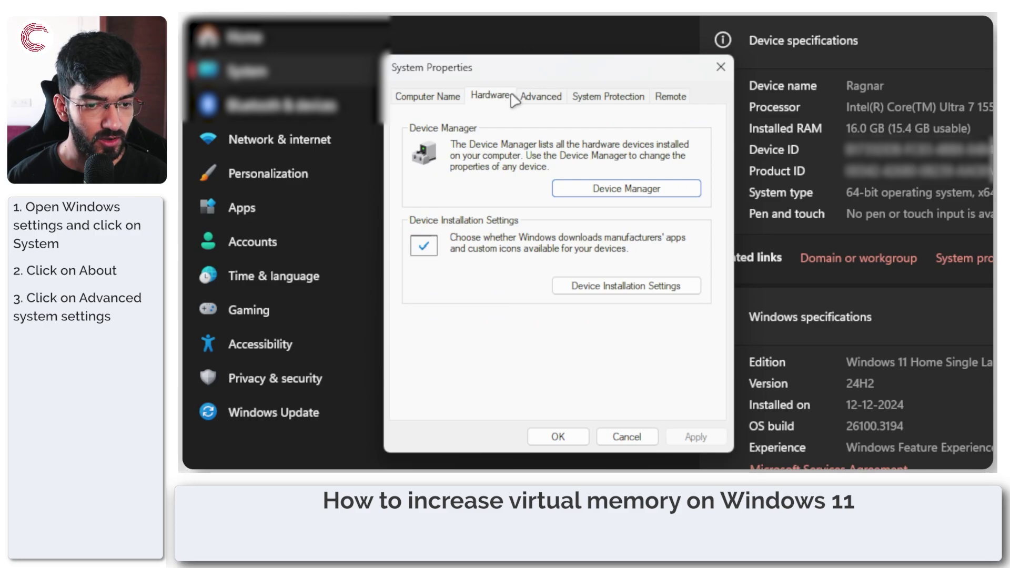
{"action": "left_click", "coordinate": [531, 96]}
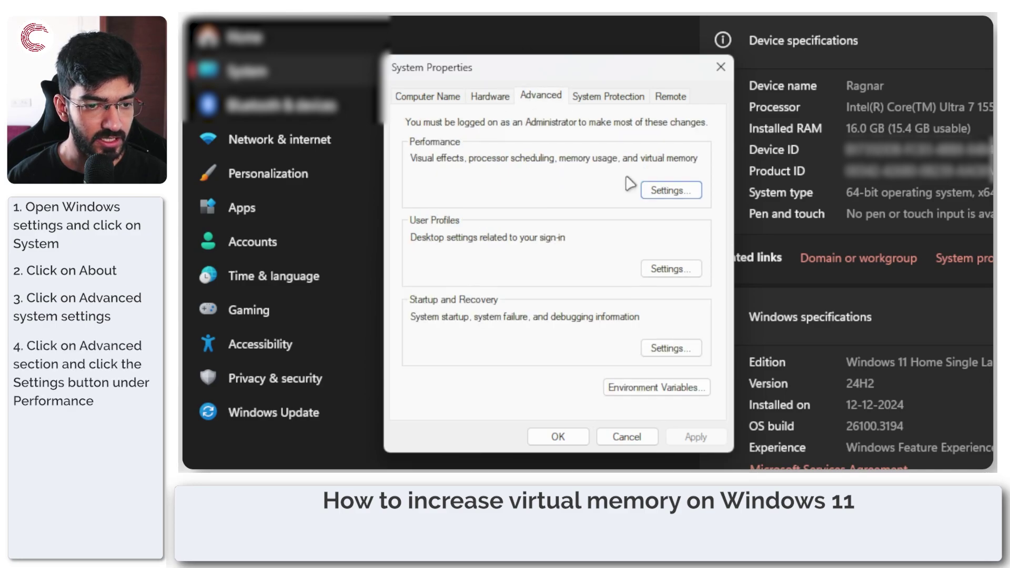
{"action": "left_click", "coordinate": [669, 190]}
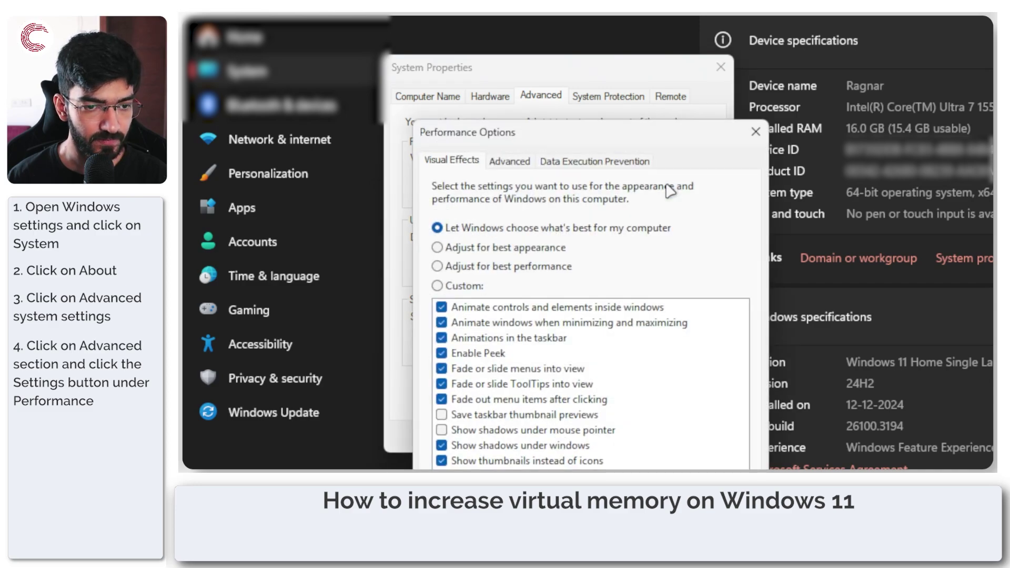
{"action": "left_click_drag", "start_coordinate": [640, 138], "coordinate": [635, 88]}
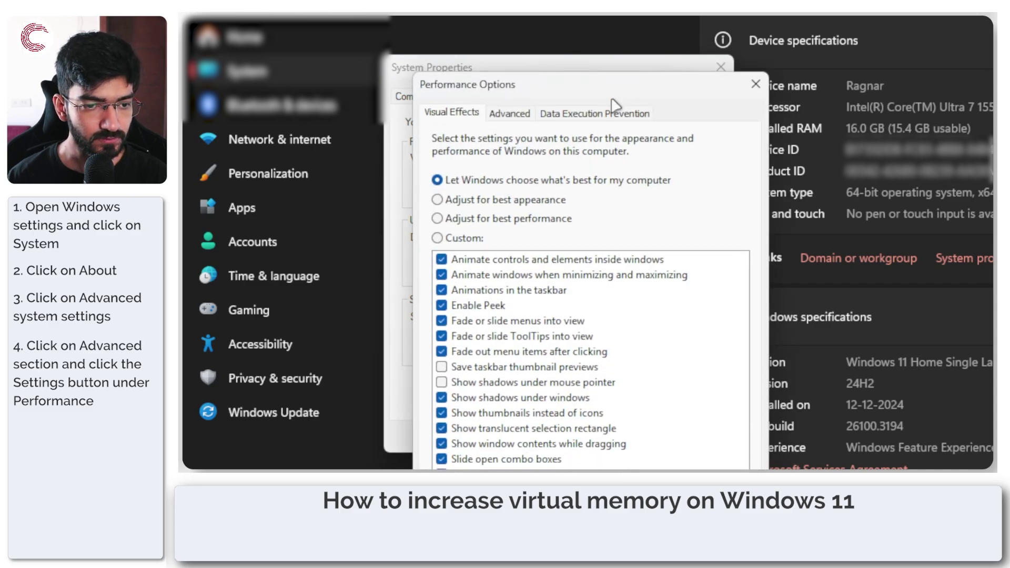
{"action": "left_click", "coordinate": [522, 115]}
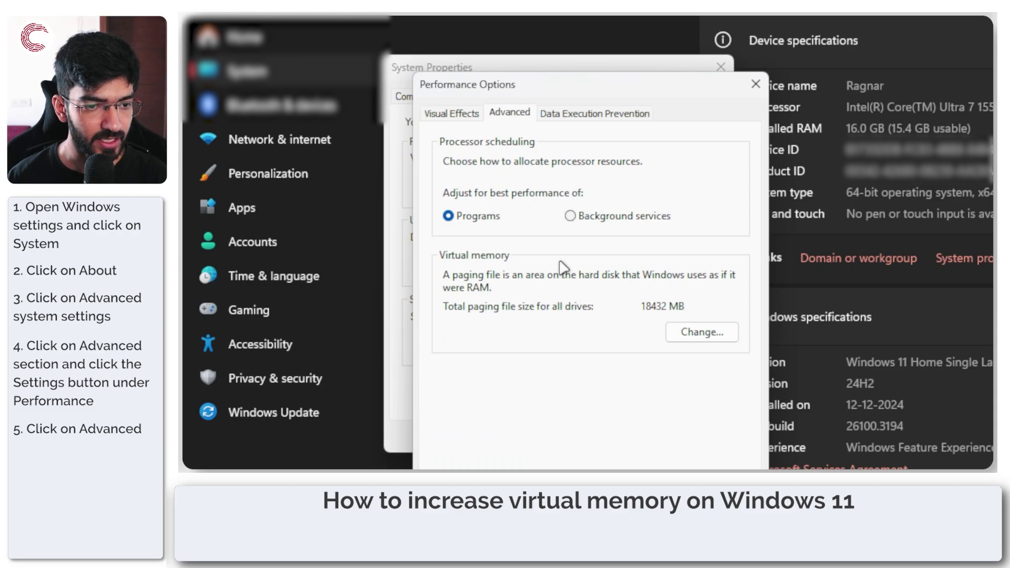
{"action": "left_click", "coordinate": [717, 335]}
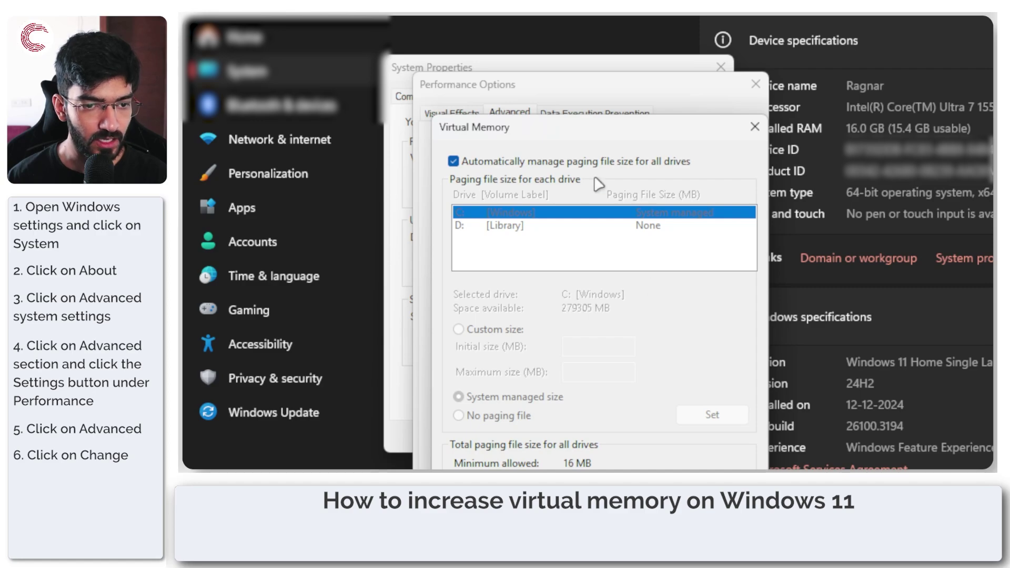
- Disable automatic paging file management and choose Custom size for drive C:
{"action": "left_click", "coordinate": [561, 161]}
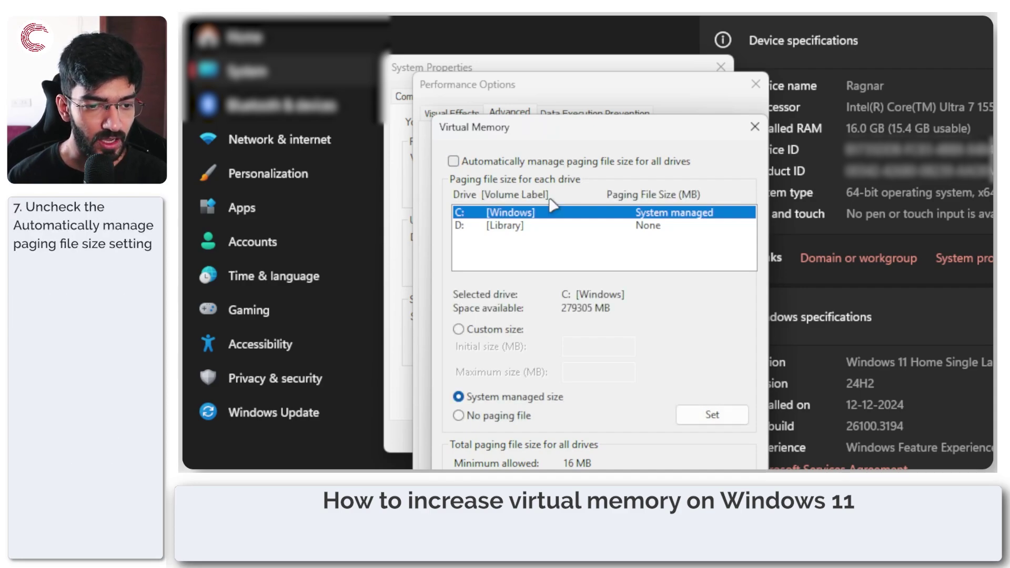
{"action": "left_click", "coordinate": [501, 331]}
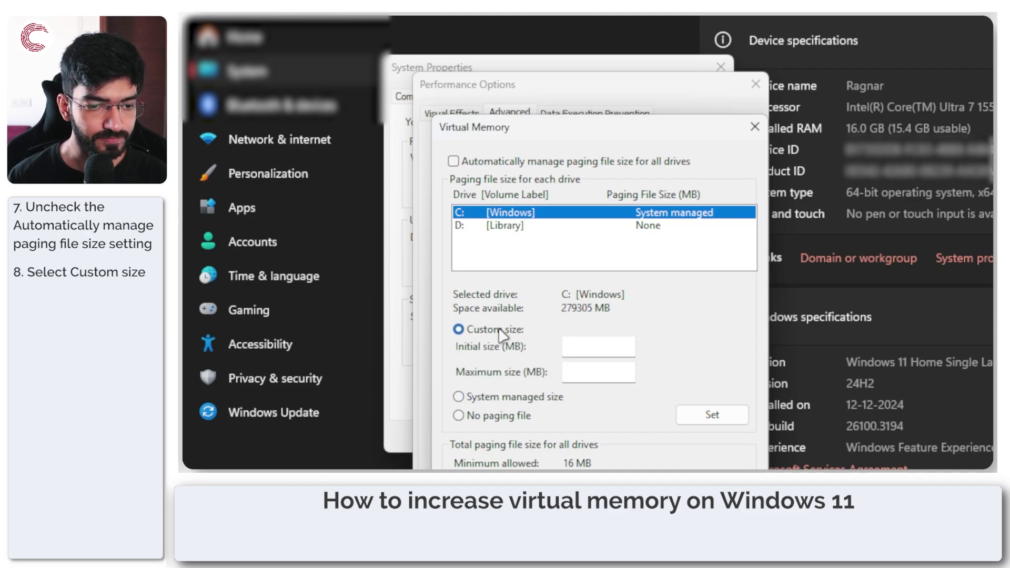
{"action": "left_click", "coordinate": [551, 225]}
{"action": "left_click", "coordinate": [552, 217]}
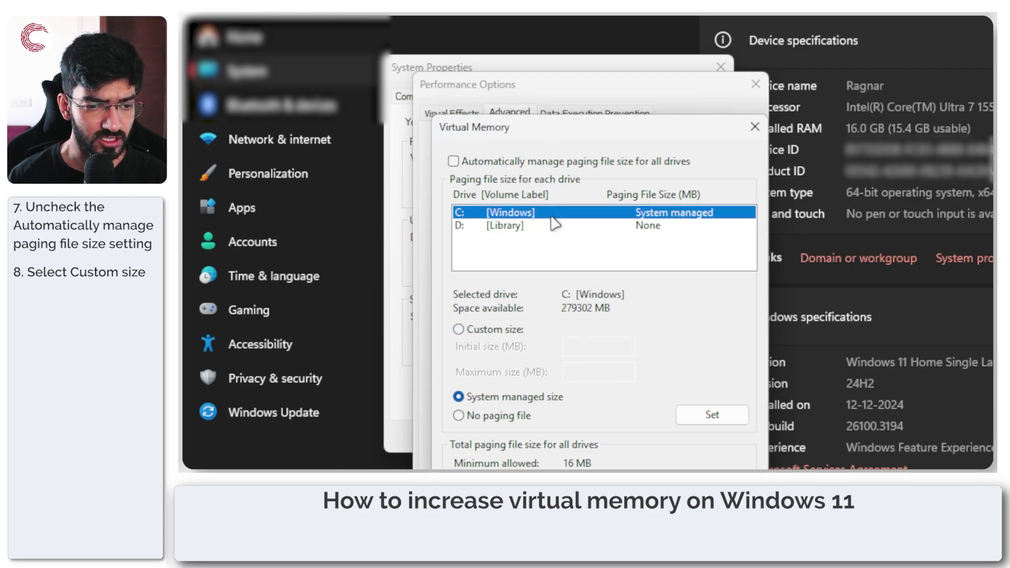
{"action": "left_click", "coordinate": [490, 330]}
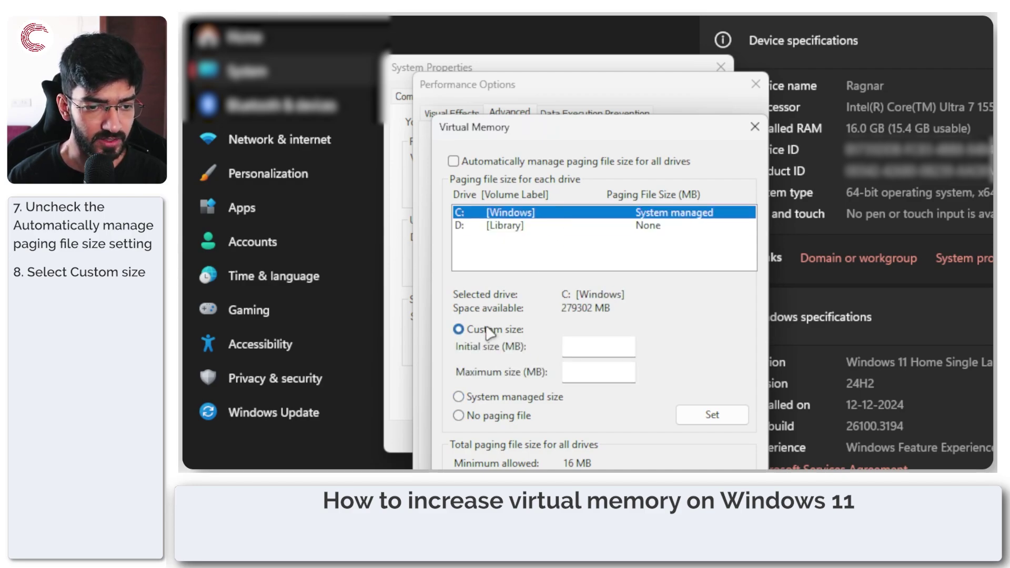
{"action": "left_click", "coordinate": [610, 356]}
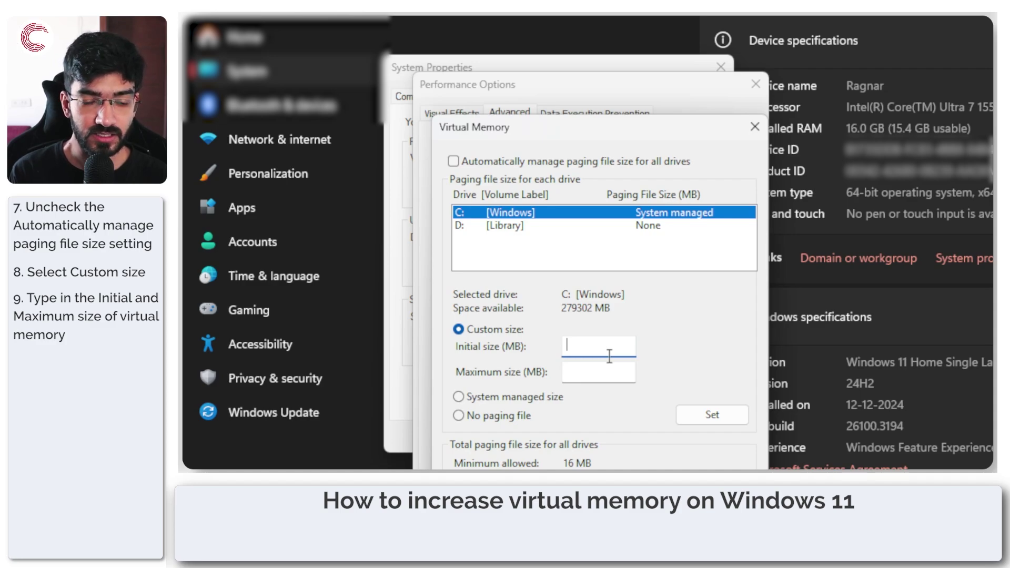
{"action": "key", "text": "alt+space"}
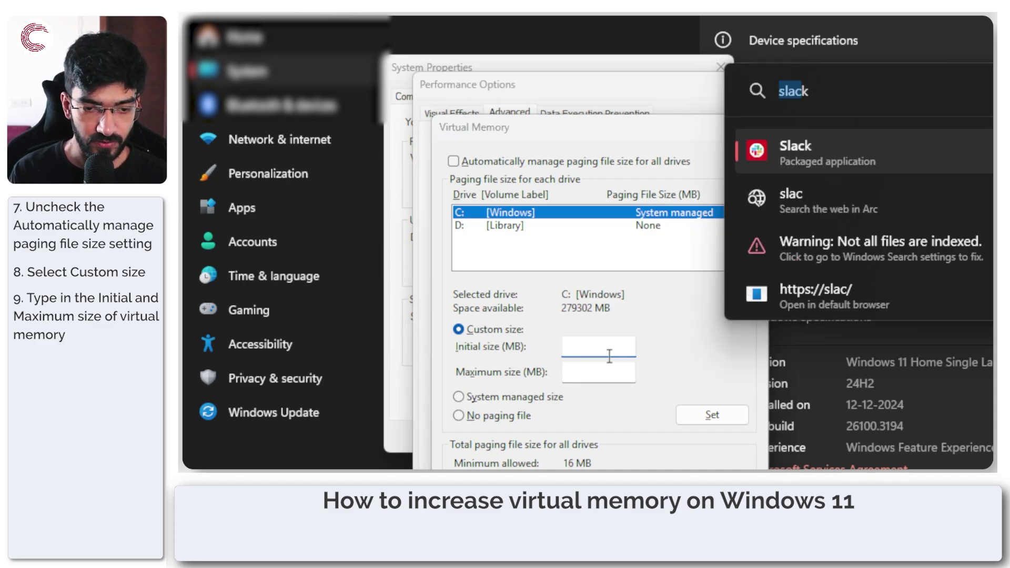
- Calculate 16*1.5 = 24 and 24*1024 = 24576 in PowerToys Run, copying 24576
{"action": "type", "text": "16"}
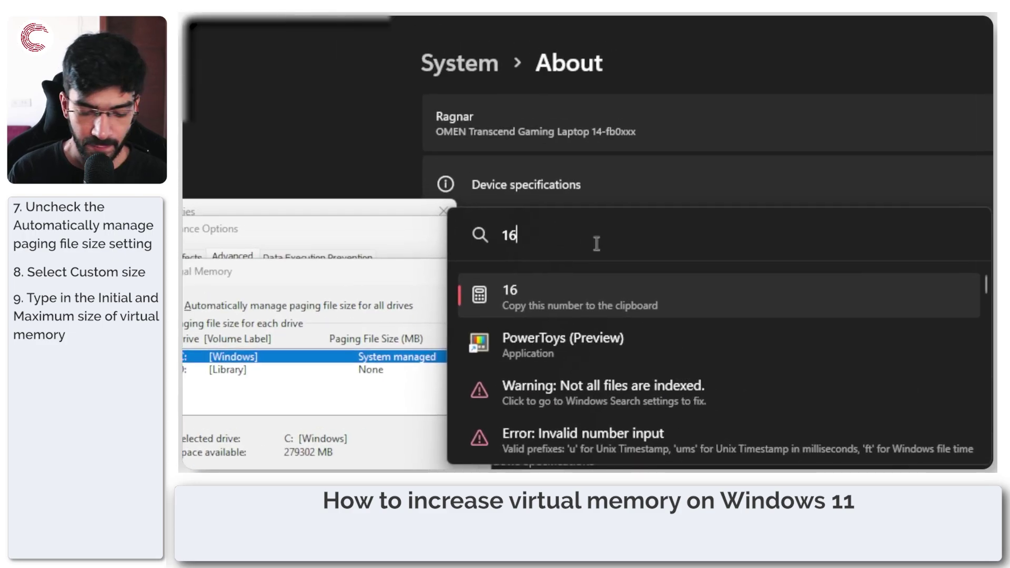
{"action": "type", "text": "*1.6"}
{"action": "key", "text": "BackSpace"}
{"action": "type", "text": "5"}
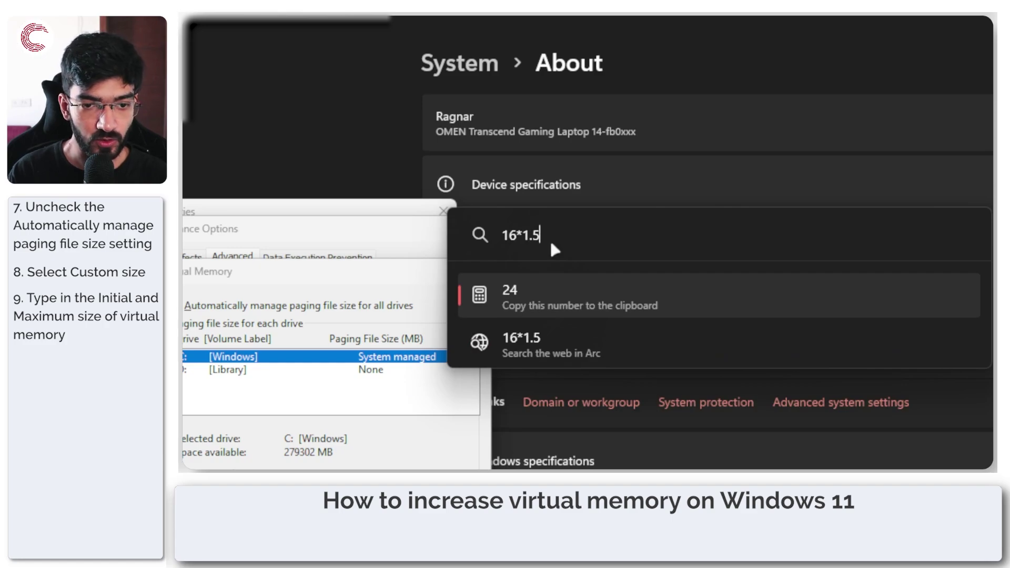
{"action": "key", "text": "ctrl+a"}
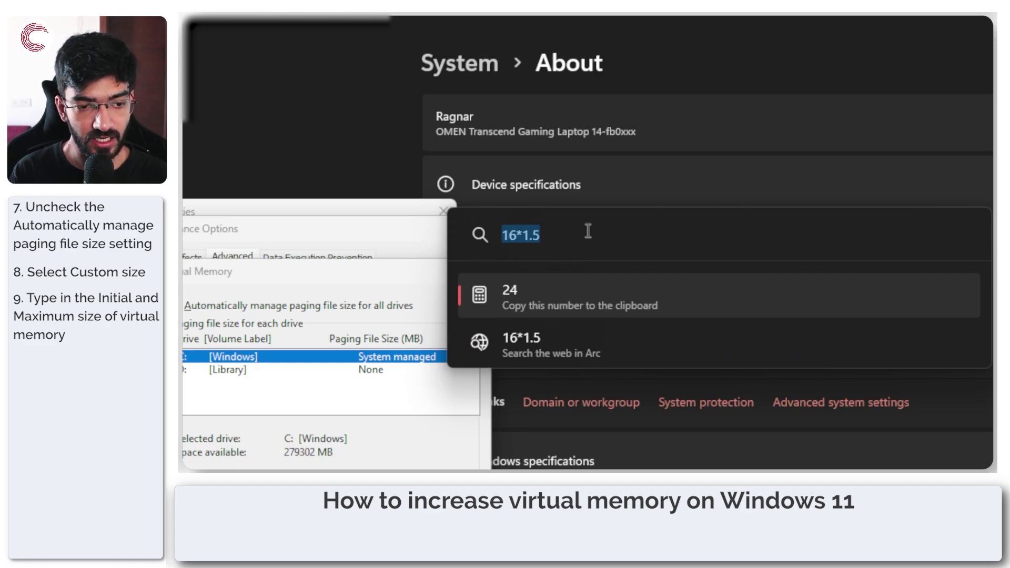
{"action": "type", "text": "24"}
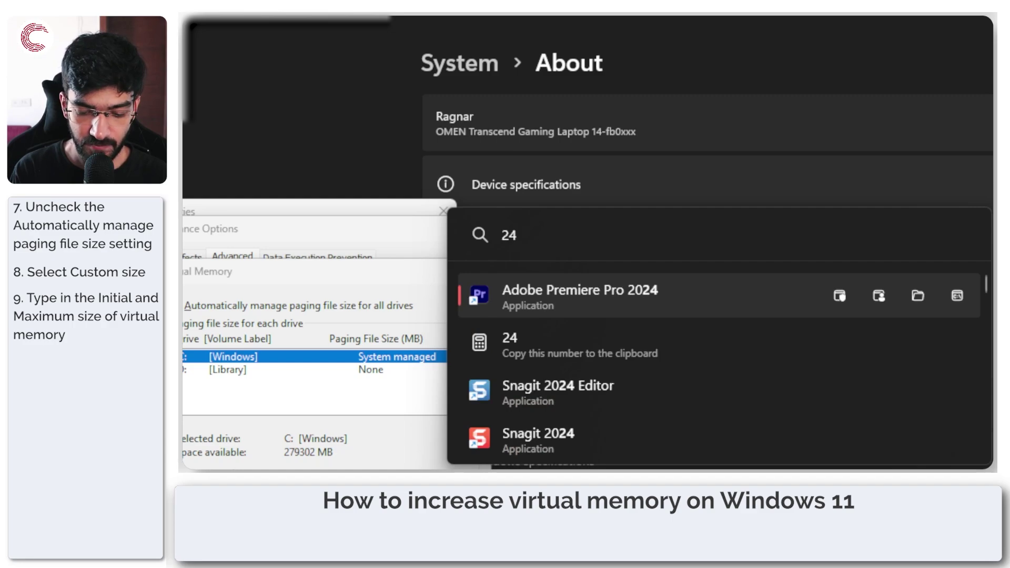
{"action": "type", "text": "*1025"}
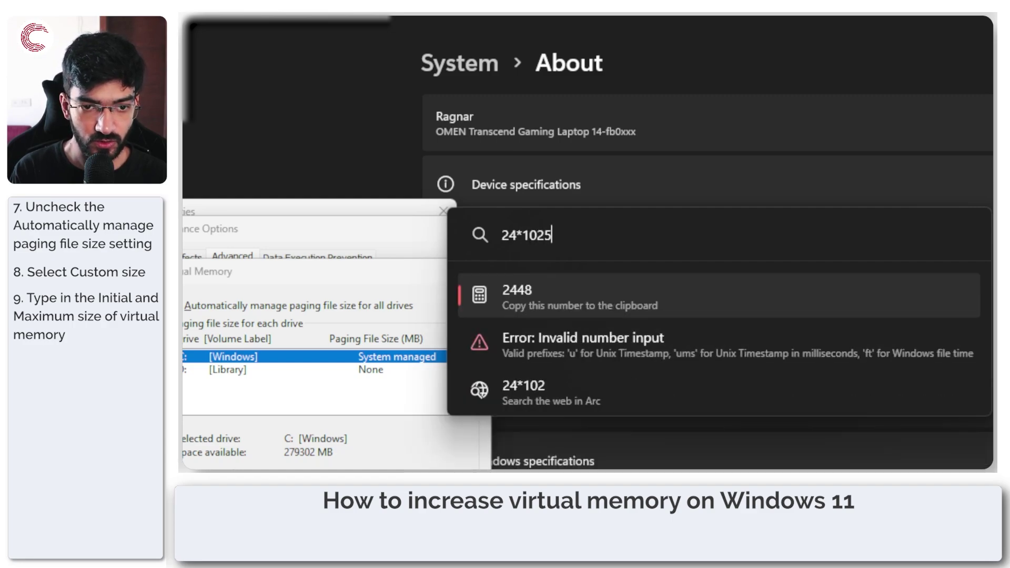
{"action": "key", "text": "BackSpace"}
{"action": "type", "text": "4"}
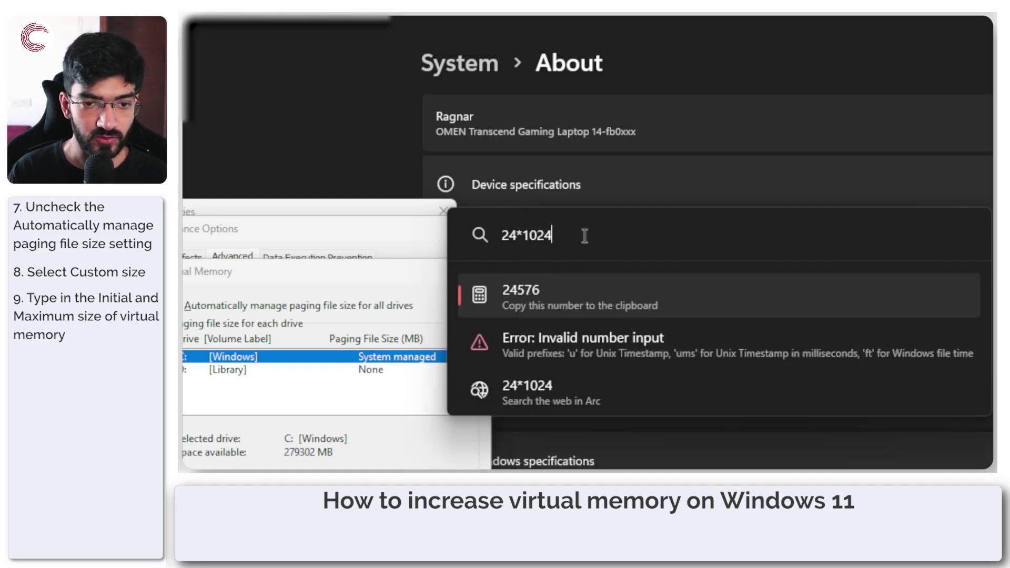
{"action": "left_click", "coordinate": [539, 297]}
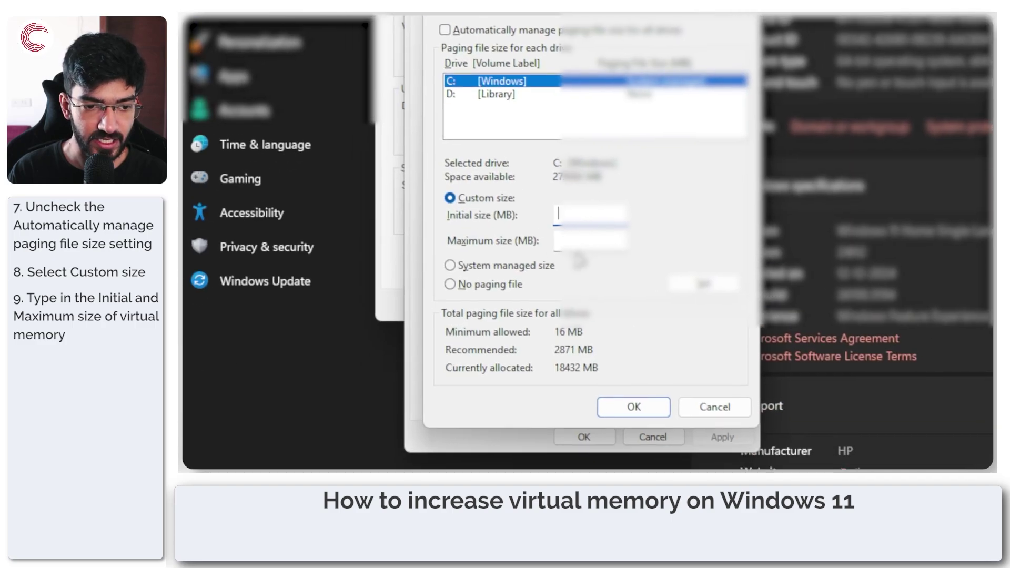
- Enter 24576 MB initial and 49152 MB maximum (48*1024) for drive C:
{"action": "type", "text": "24576"}
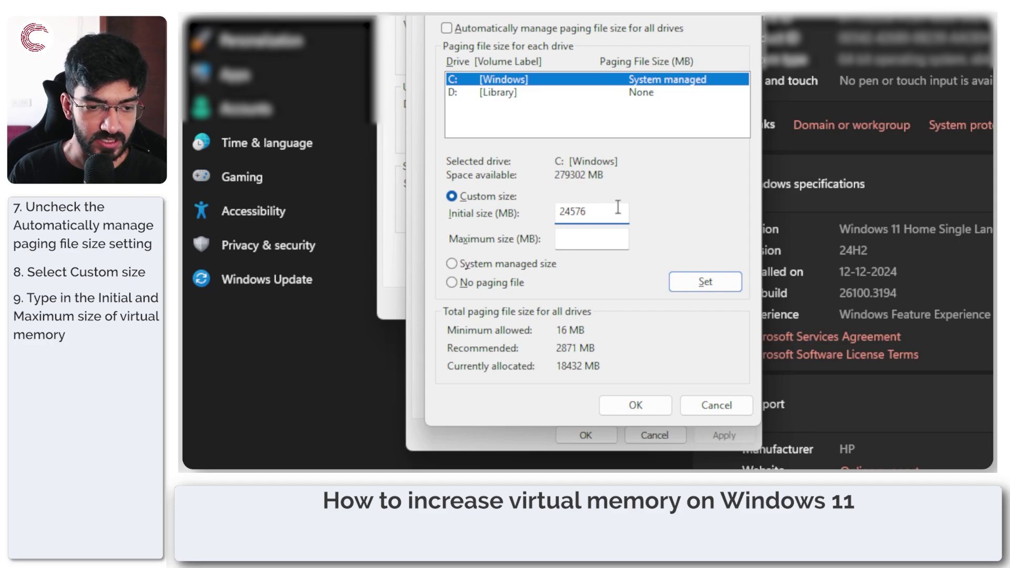
{"action": "left_click", "coordinate": [588, 236]}
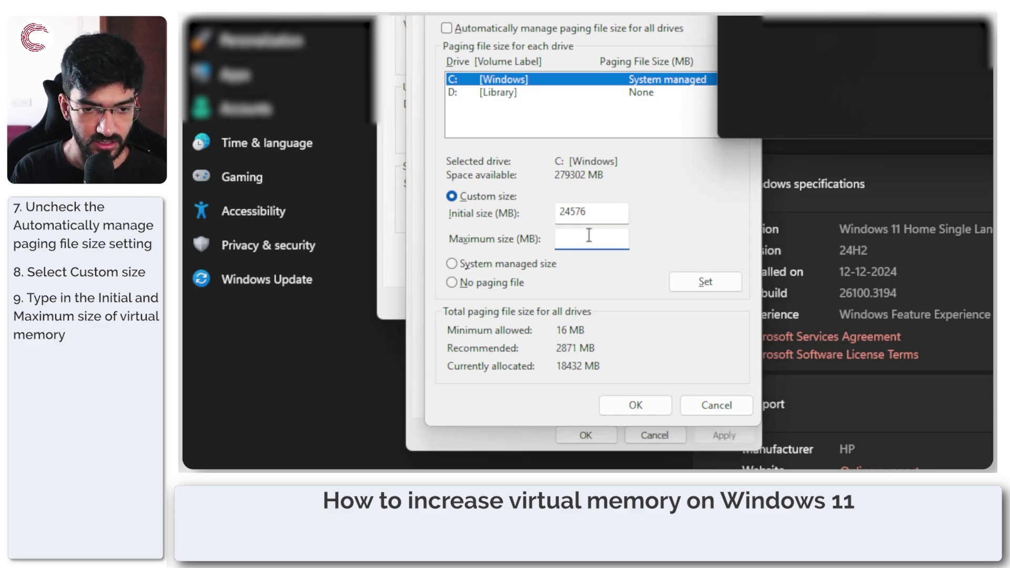
{"action": "type", "text": "24*1024"}
{"action": "key", "text": "ctrl+a"}
{"action": "type", "text": "48*102"}
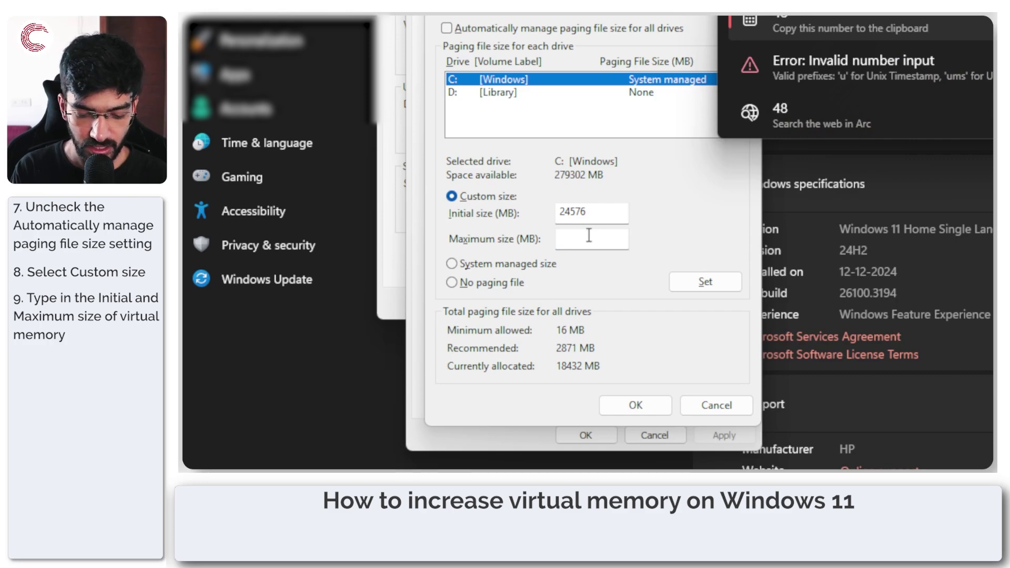
{"action": "type", "text": "4"}
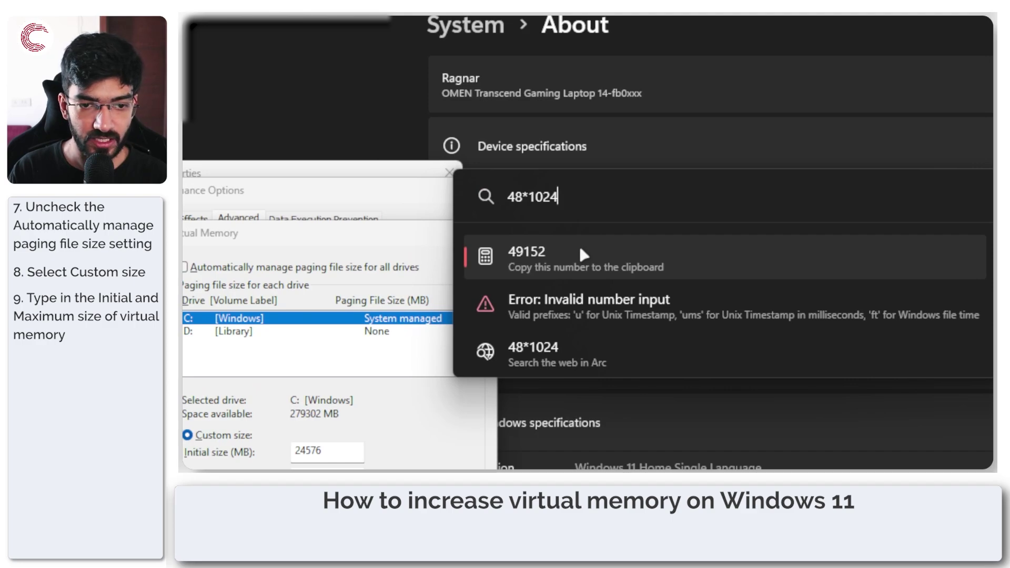
{"action": "left_click", "coordinate": [584, 255]}
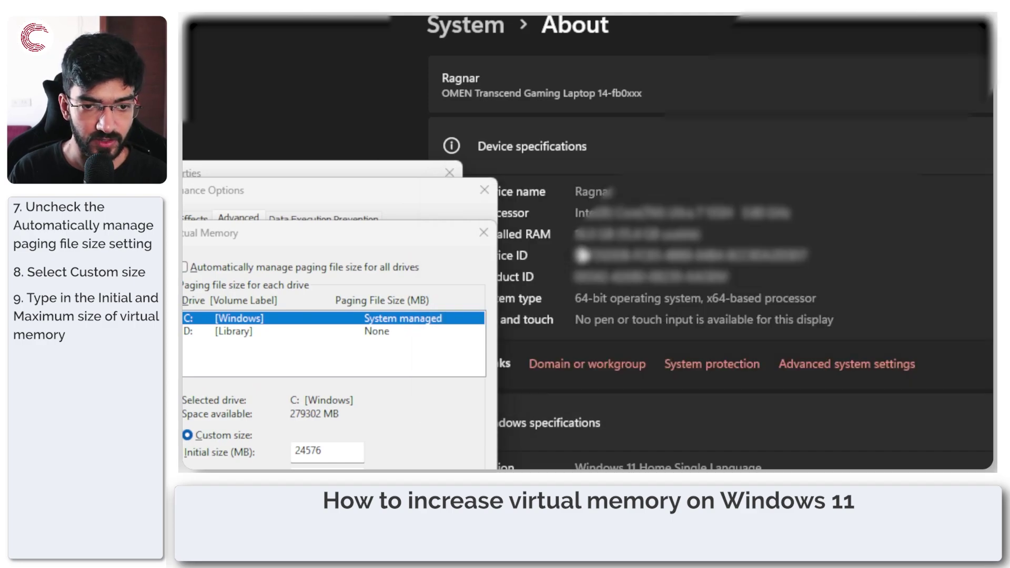
{"action": "left_click", "coordinate": [591, 263]}
{"action": "type", "text": "49152"}
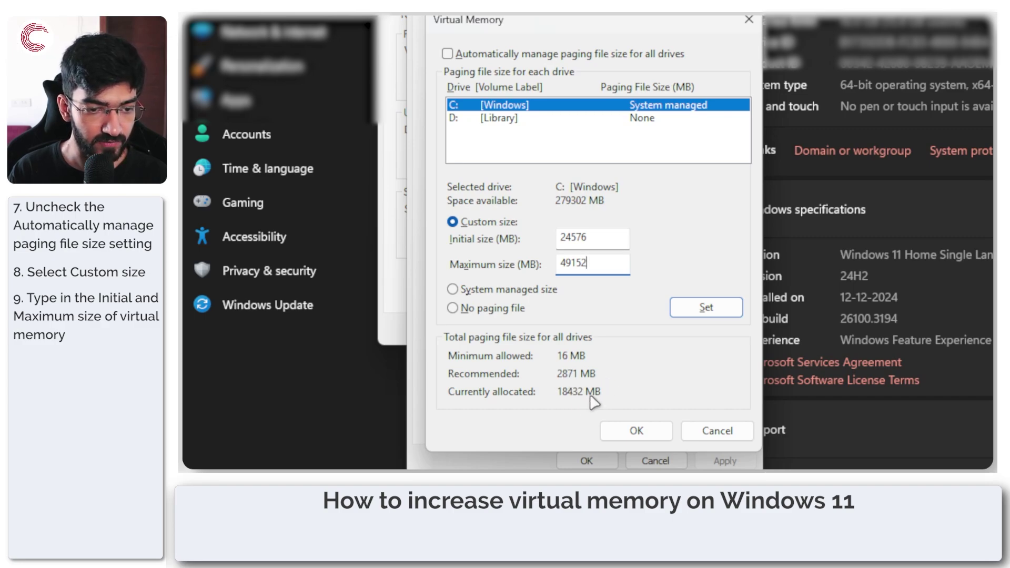
{"action": "left_click", "coordinate": [605, 241]}
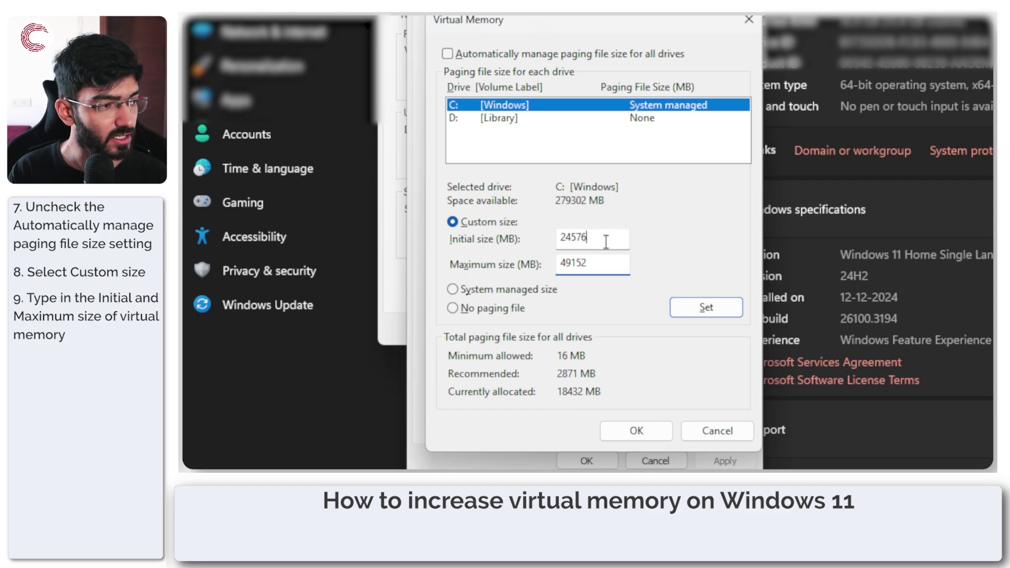
{"action": "left_click", "coordinate": [611, 264]}
{"action": "left_click", "coordinate": [610, 239]}
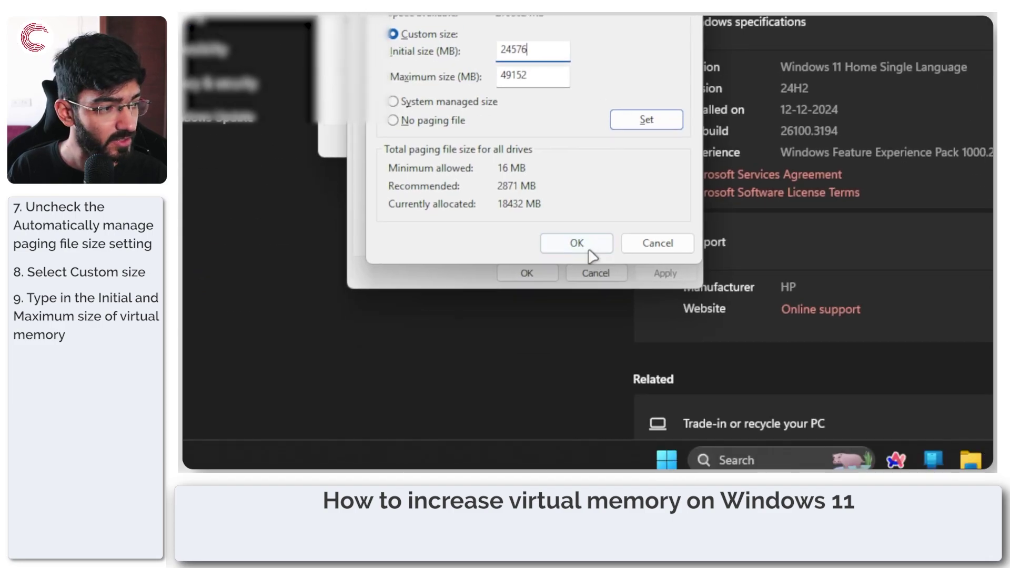
{"action": "left_click", "coordinate": [590, 247]}
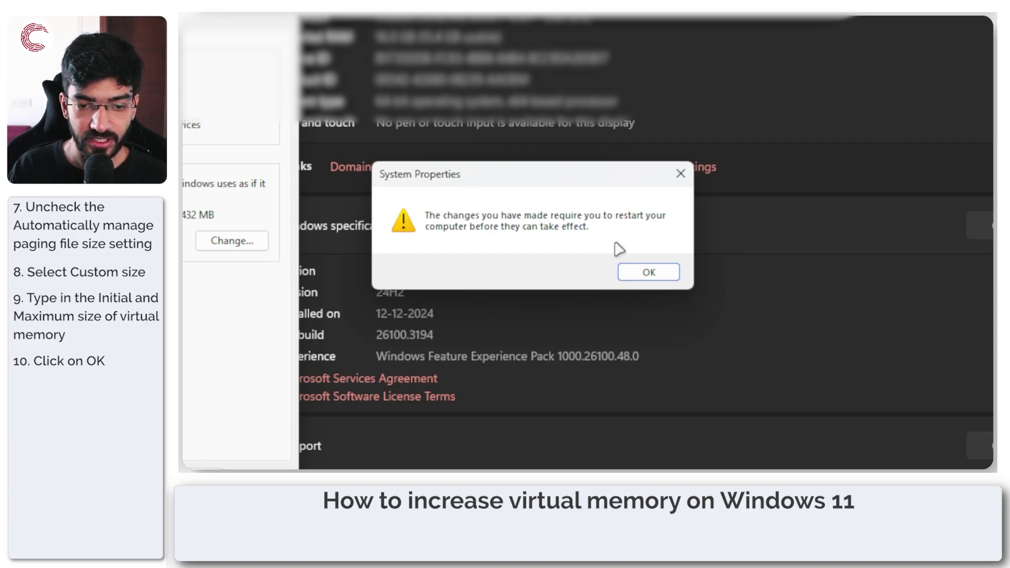
- Acknowledge the restart notice, then apply and close Performance Options and System Properties
{"action": "left_click", "coordinate": [649, 273]}
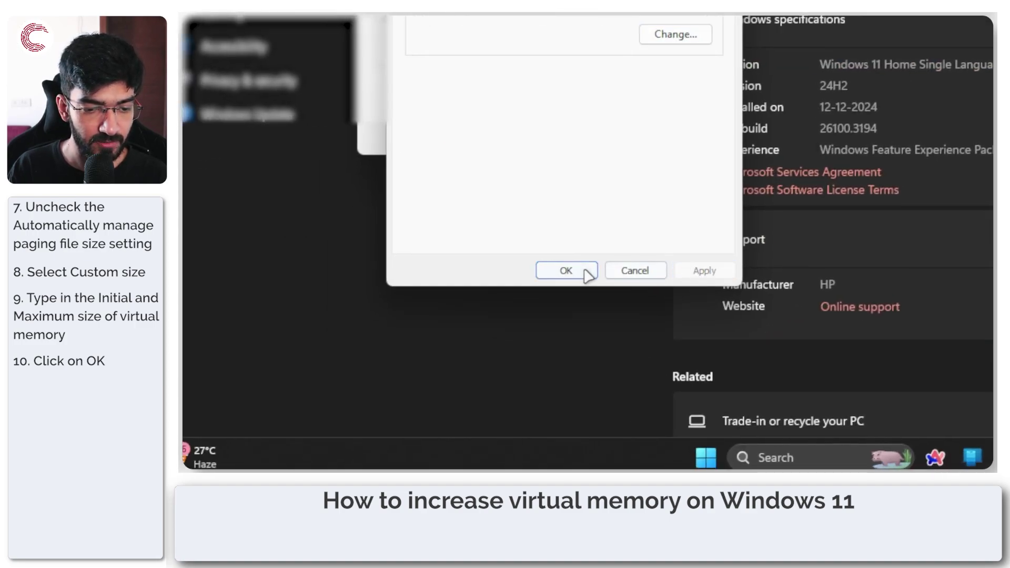
{"action": "left_click", "coordinate": [586, 272]}
{"action": "left_click", "coordinate": [578, 271]}
{"action": "left_click", "coordinate": [531, 138]}
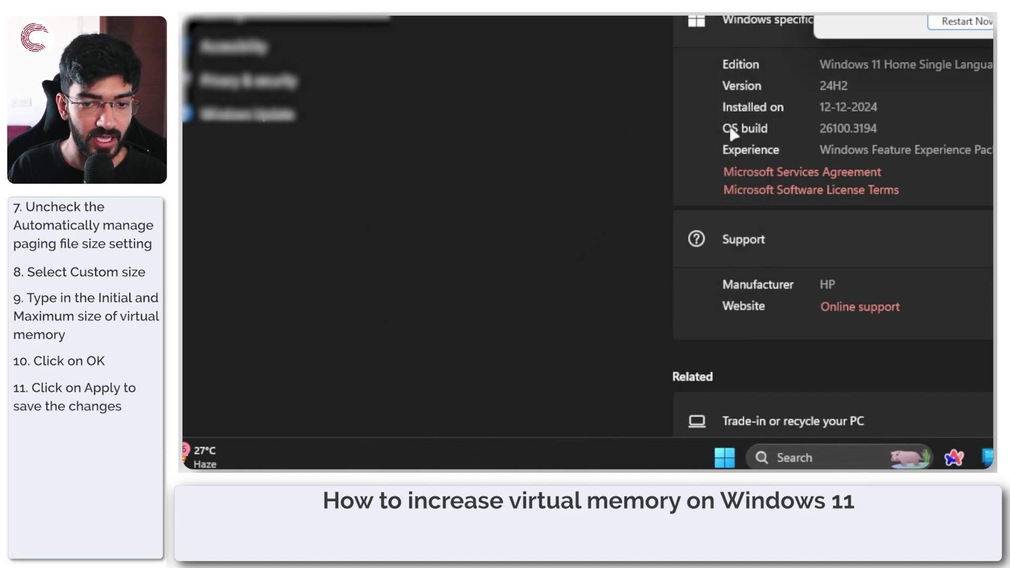